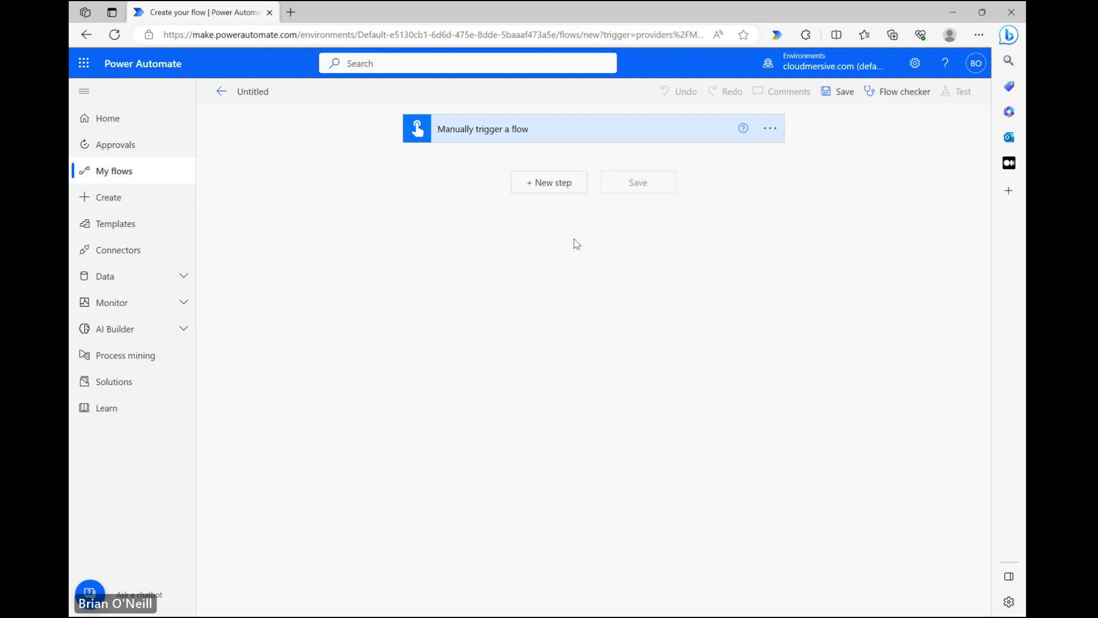
- Add a OneDrive for Business "Get file content" action after the manual trigger
{"action": "left_click", "coordinate": [574, 193]}
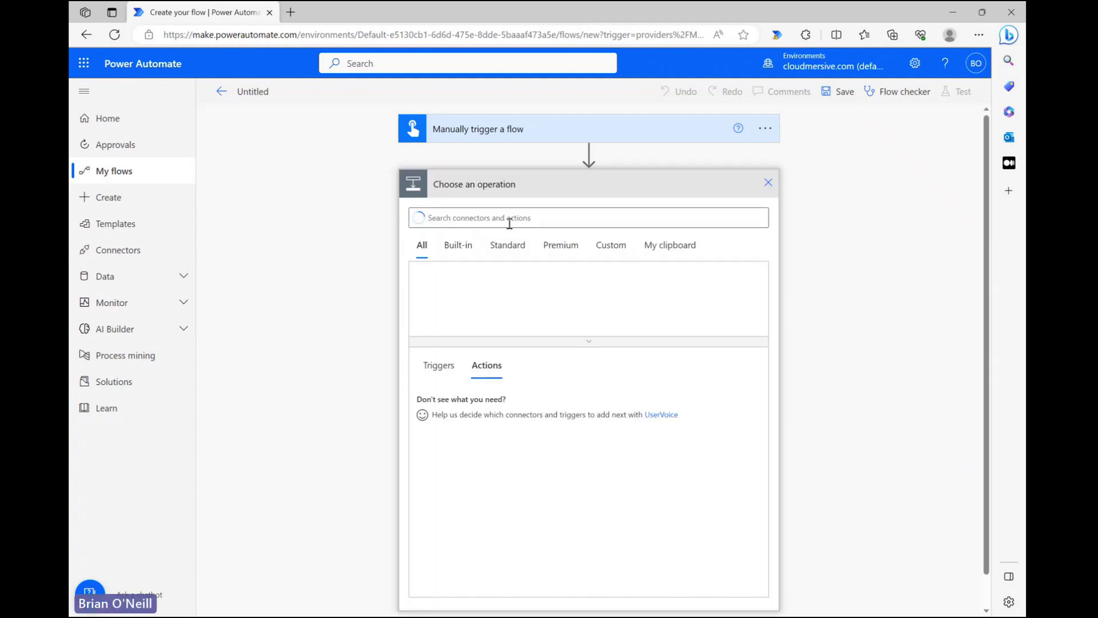
{"action": "left_click", "coordinate": [504, 224]}
{"action": "type", "text": "get tile con"}
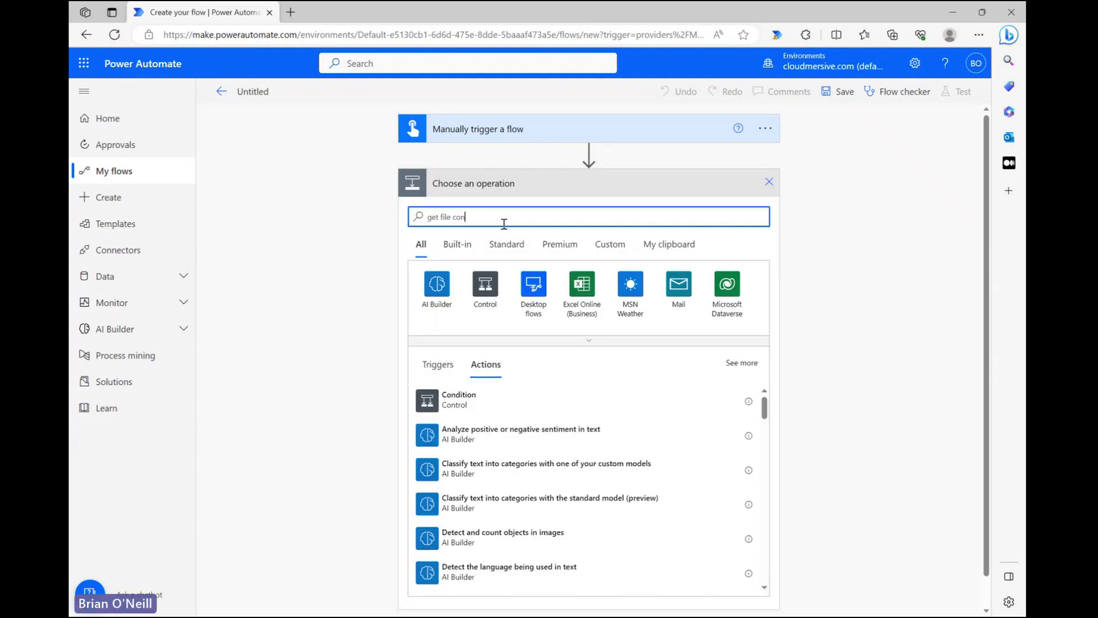
{"action": "type", "text": "tent"}
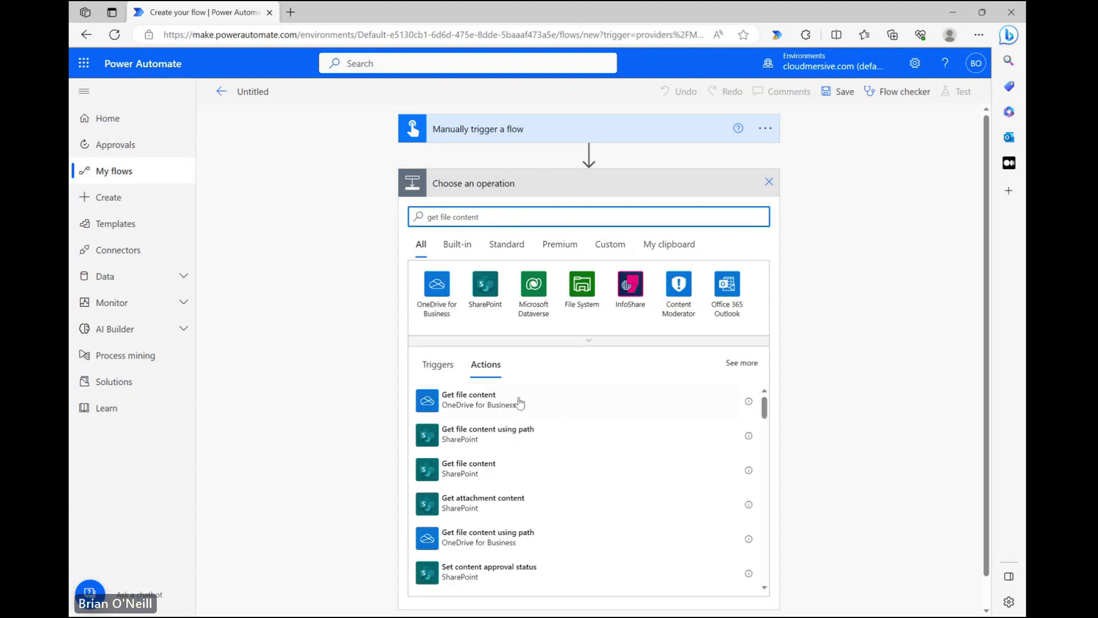
{"action": "left_click", "coordinate": [520, 403]}
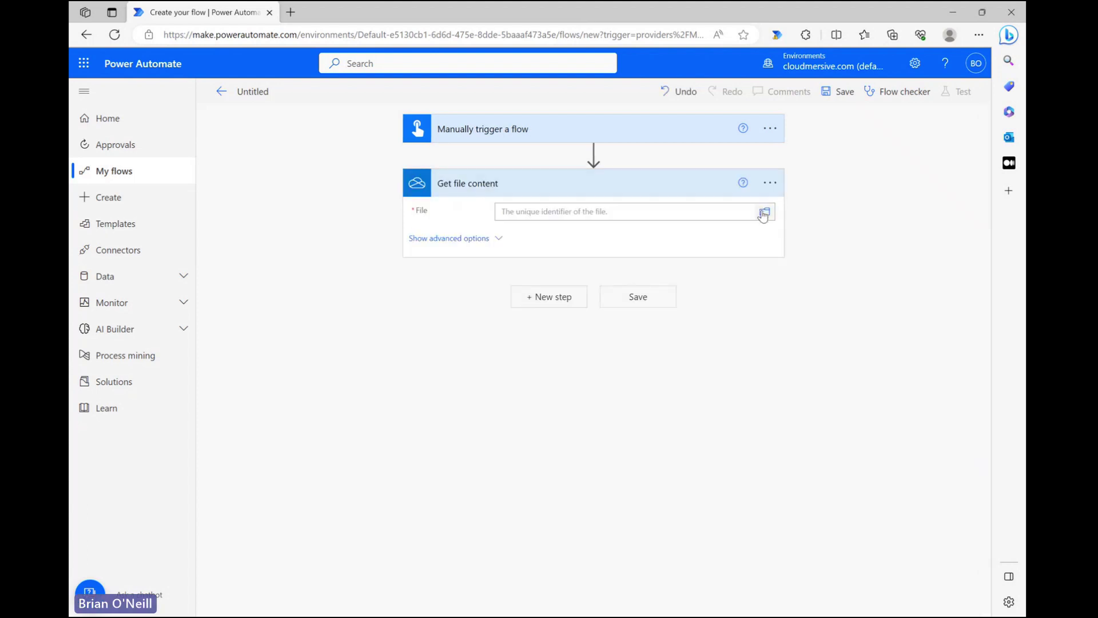
- Set the Get file content action's file to Lorem Ipsum.pdf in the Nintex & PA Tests folder
{"action": "left_click", "coordinate": [764, 212]}
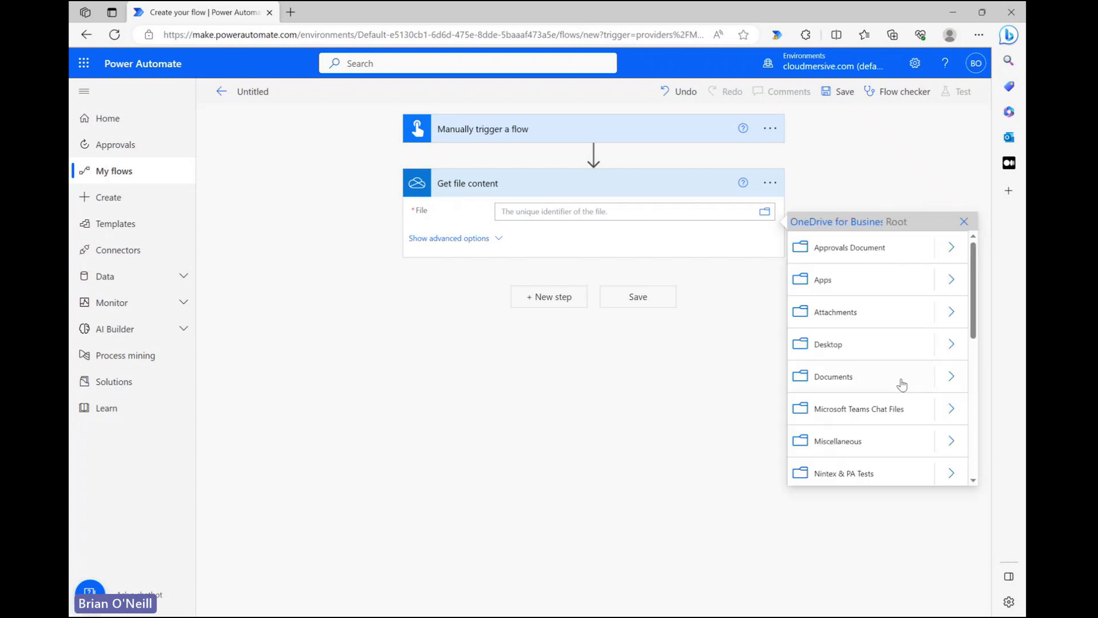
{"action": "scroll", "coordinate": [900, 394], "scroll_direction": "down", "scroll_amount": 1}
{"action": "left_click", "coordinate": [951, 396]}
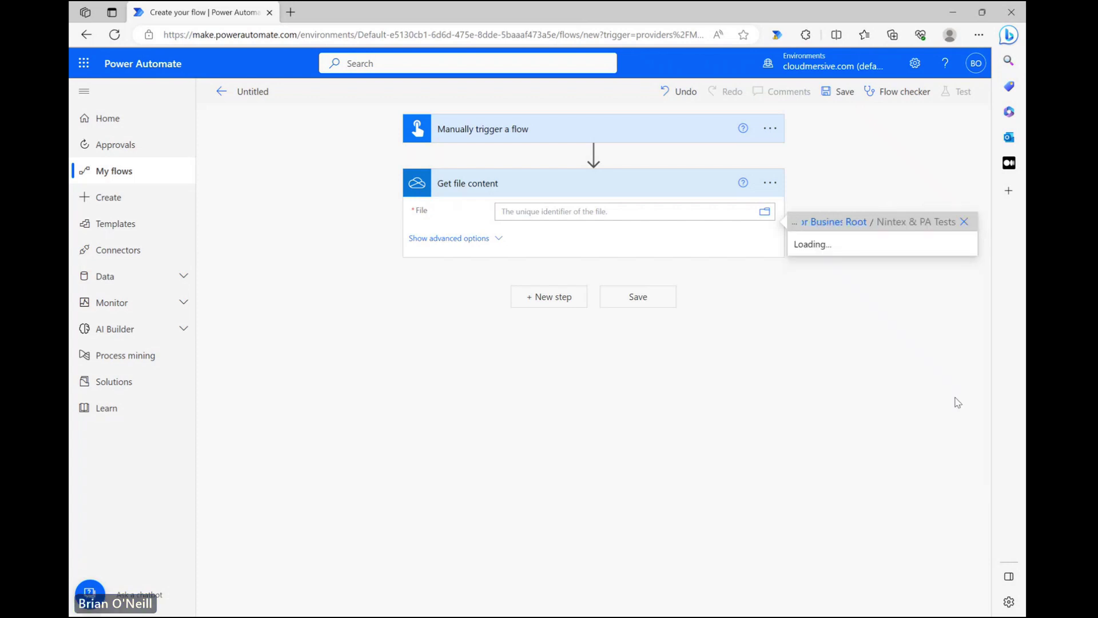
{"action": "left_click", "coordinate": [858, 286]}
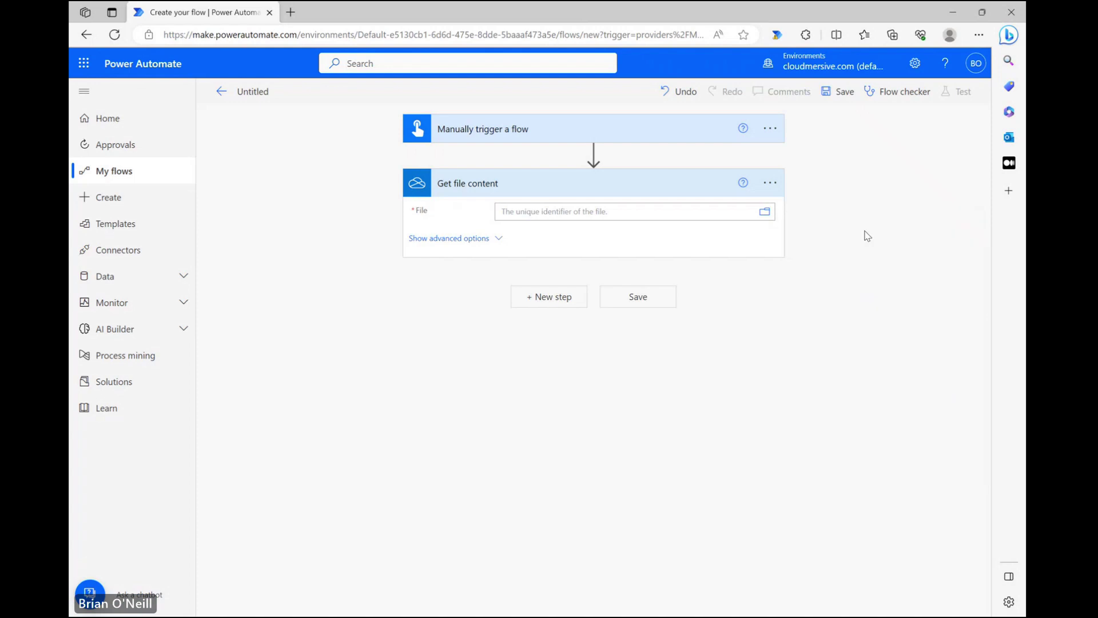
{"action": "left_click", "coordinate": [861, 158]}
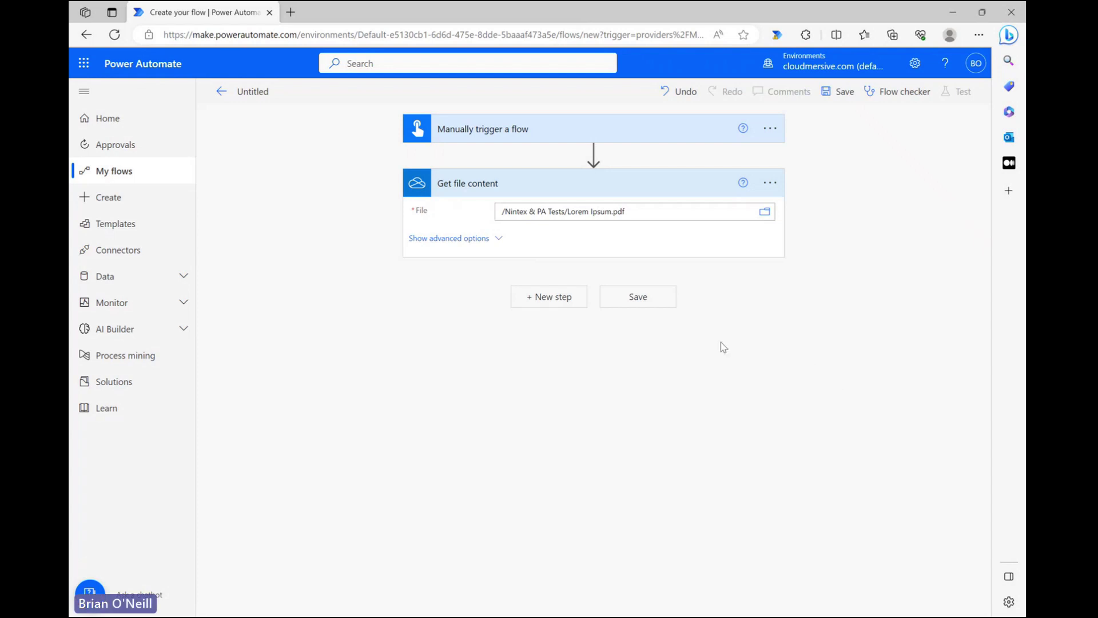
- Add the Cloudmersive File Processing action "Create a web-based viewer" after Get file content
{"action": "left_click", "coordinate": [543, 297]}
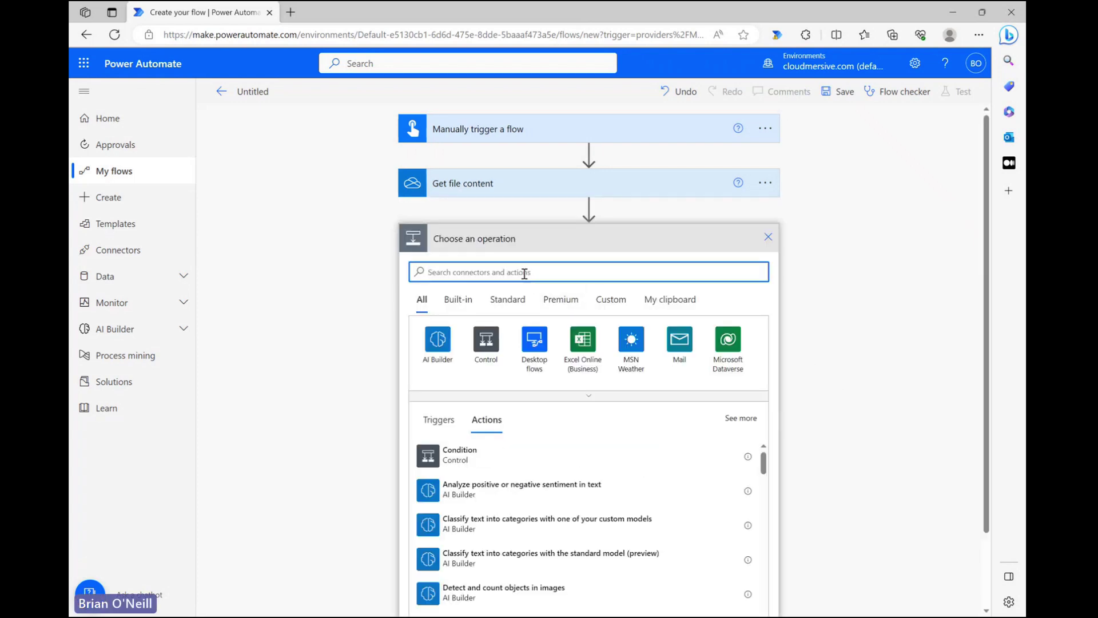
{"action": "type", "text": "cloudmersive"}
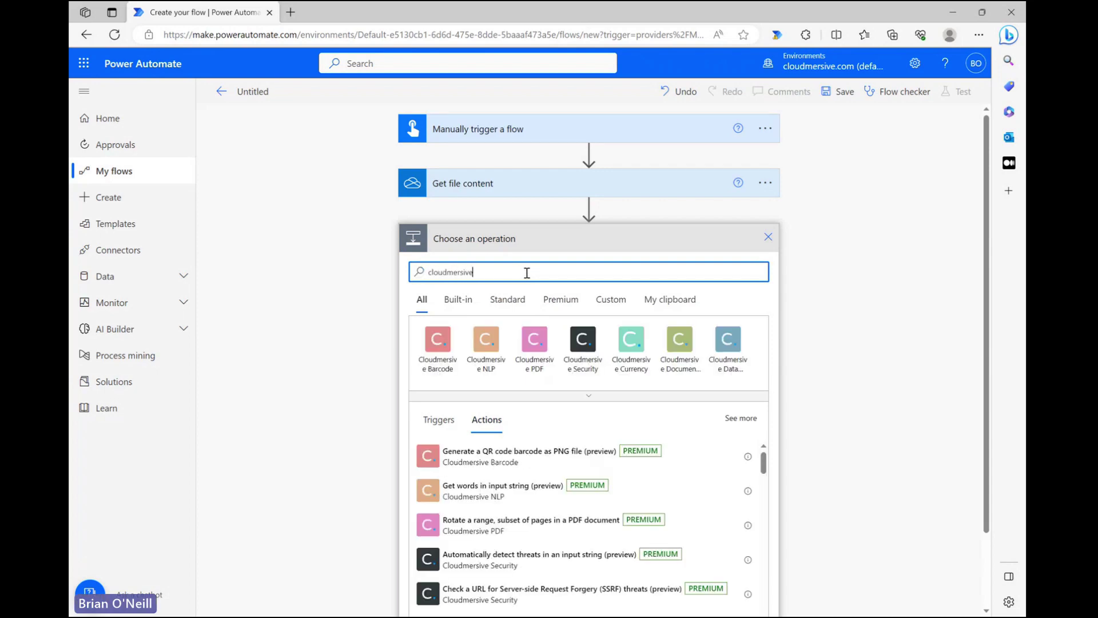
{"action": "left_click", "coordinate": [624, 398]}
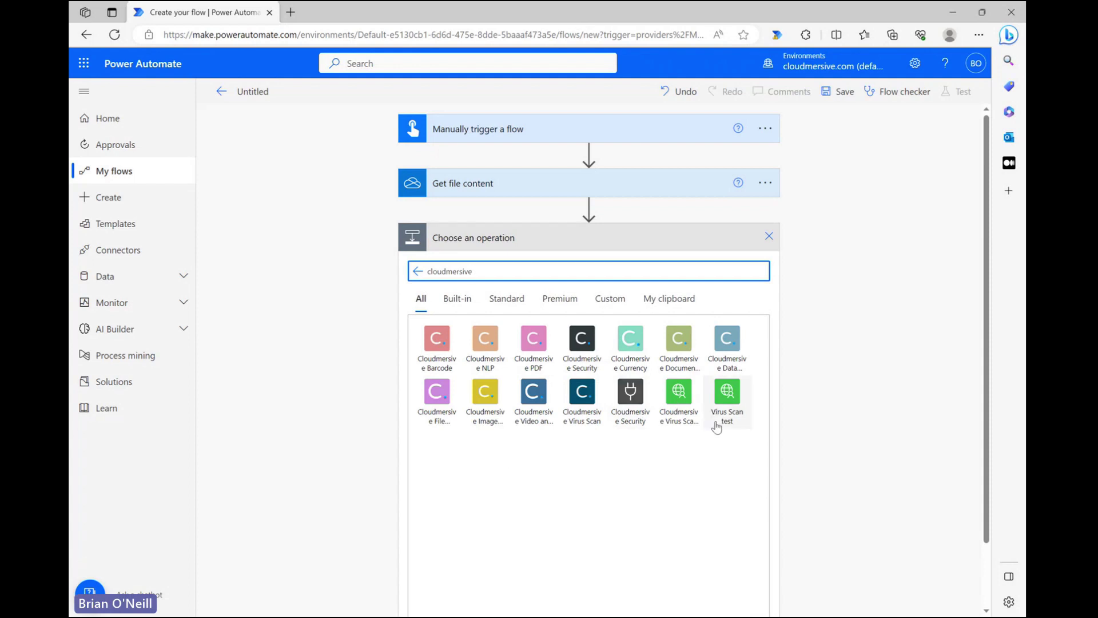
{"action": "left_click", "coordinate": [440, 394]}
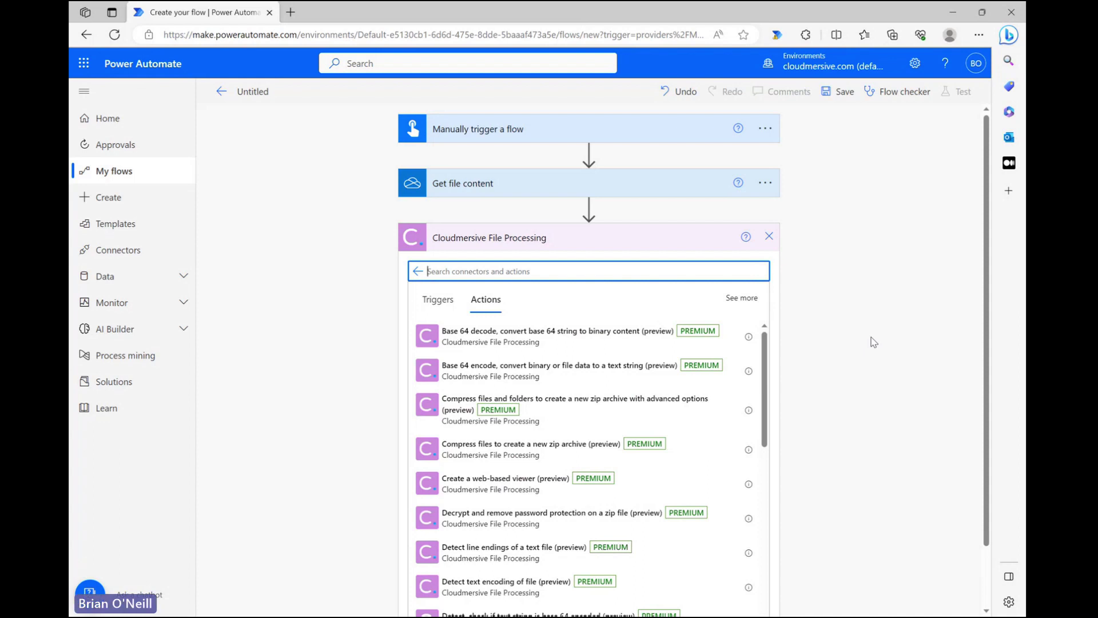
{"action": "type", "text": "Create a web-based v"}
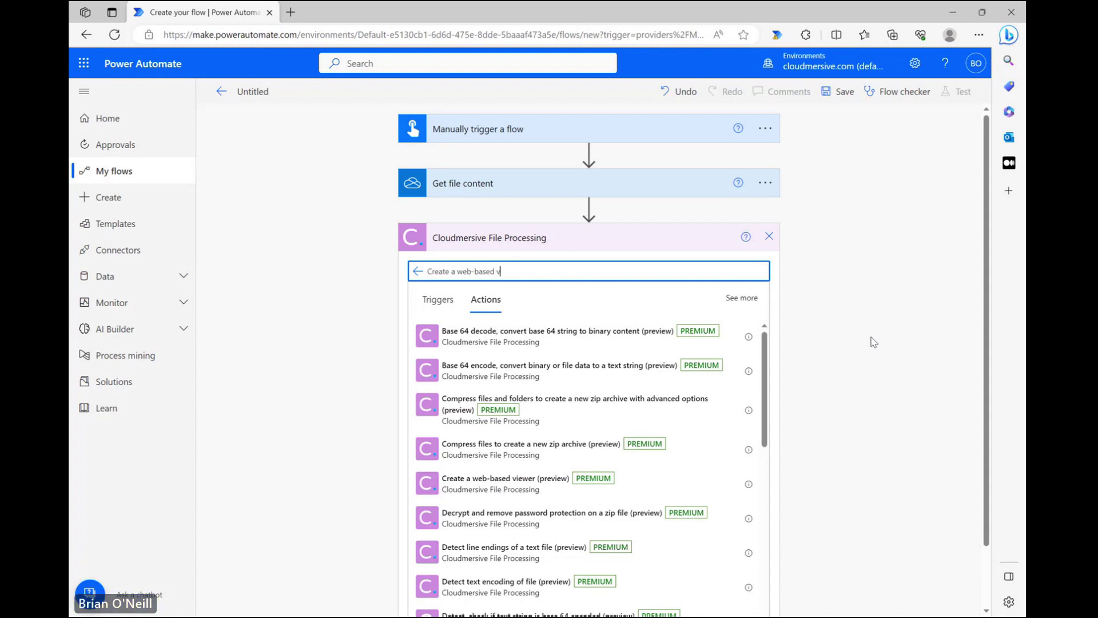
{"action": "type", "text": "iewer"}
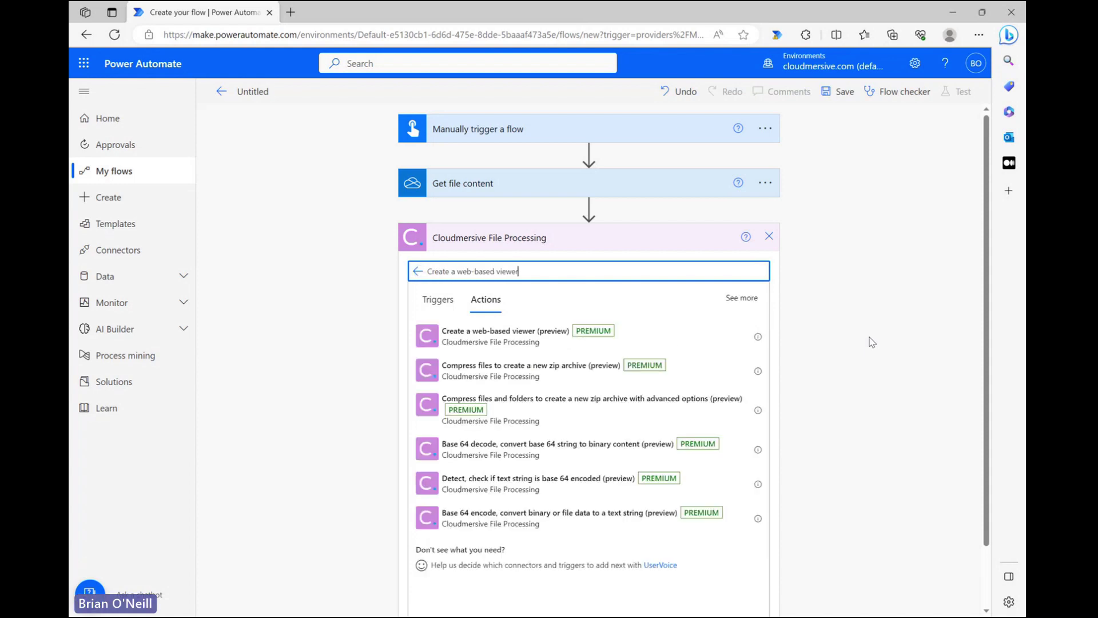
{"action": "left_click", "coordinate": [496, 336]}
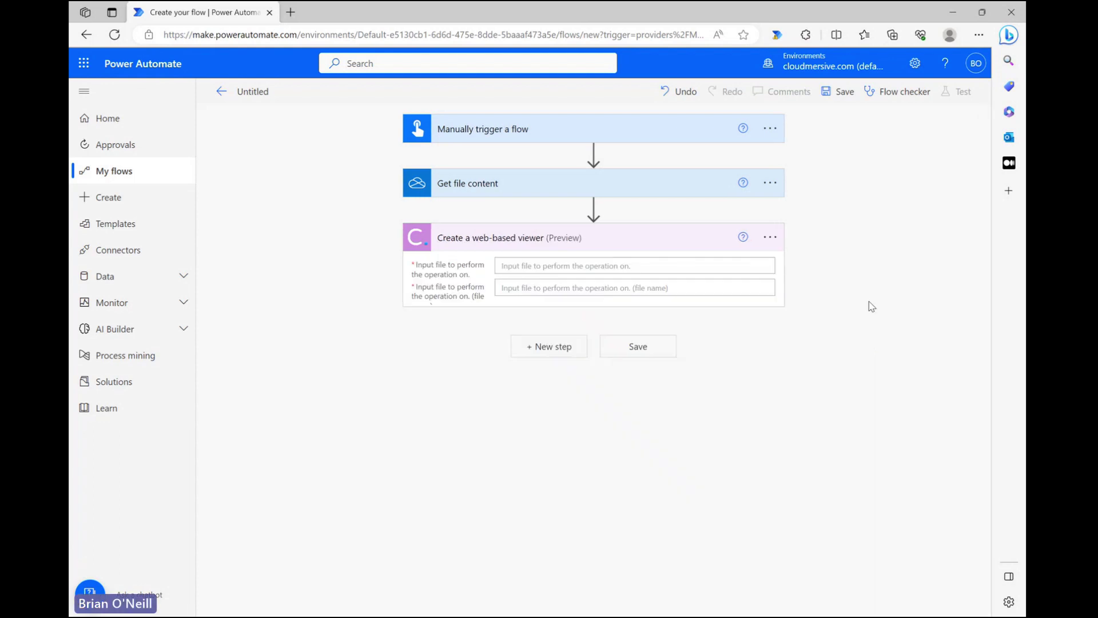
- Use the dynamic File content as the web-based viewer's input file and enter file.pdf as its file name
{"action": "left_click", "coordinate": [631, 266]}
{"action": "left_click", "coordinate": [898, 423]}
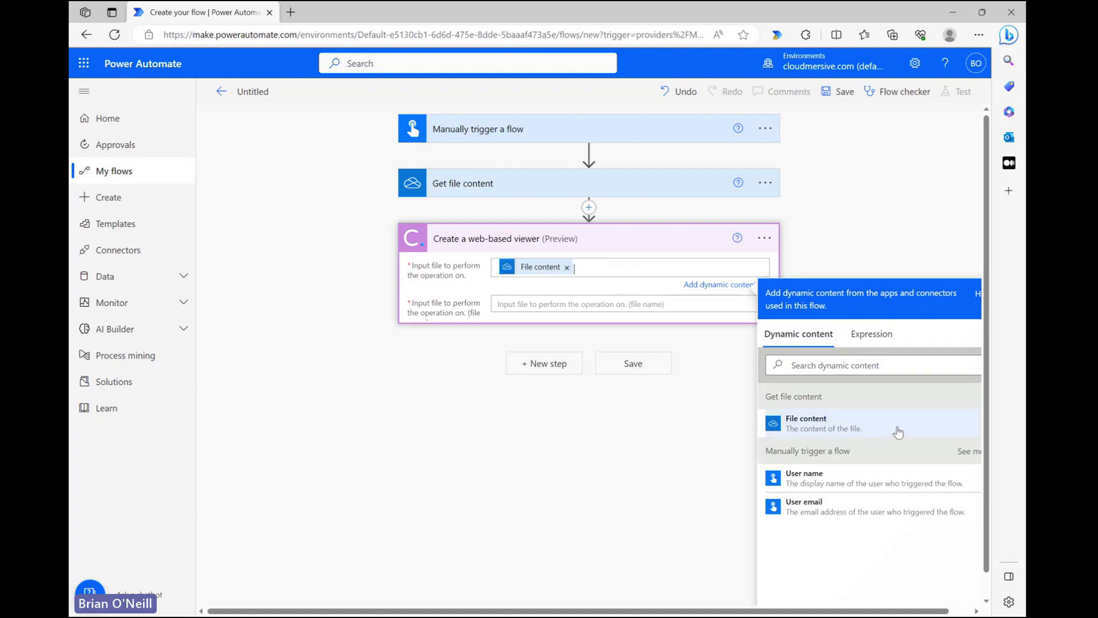
{"action": "left_click", "coordinate": [878, 228]}
{"action": "left_click", "coordinate": [596, 289]}
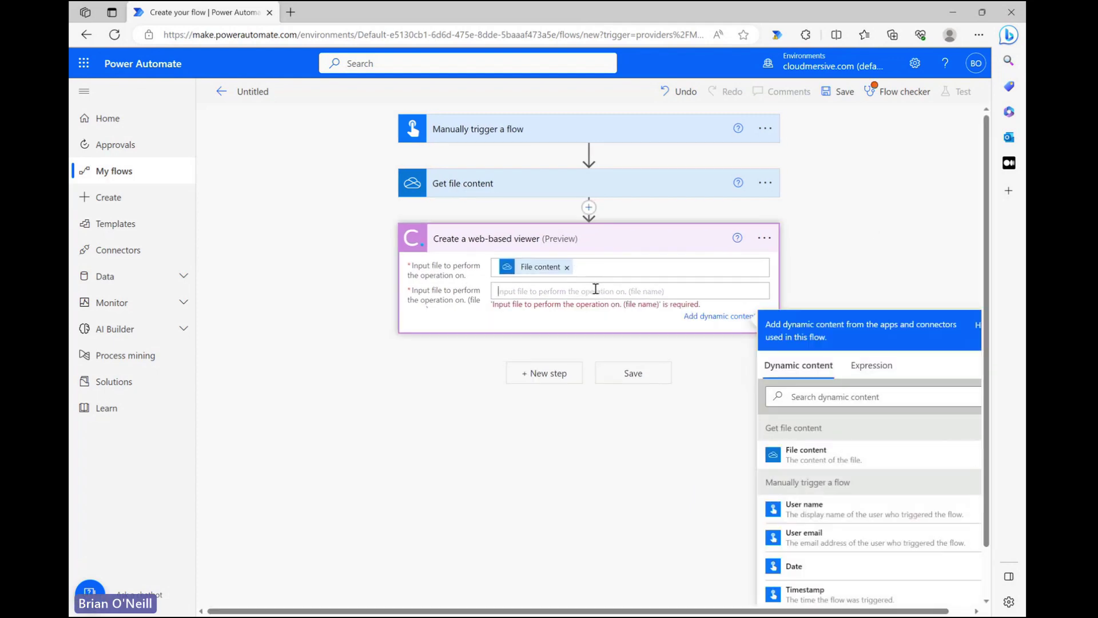
{"action": "type", "text": "file.pdf"}
{"action": "left_click", "coordinate": [856, 223]}
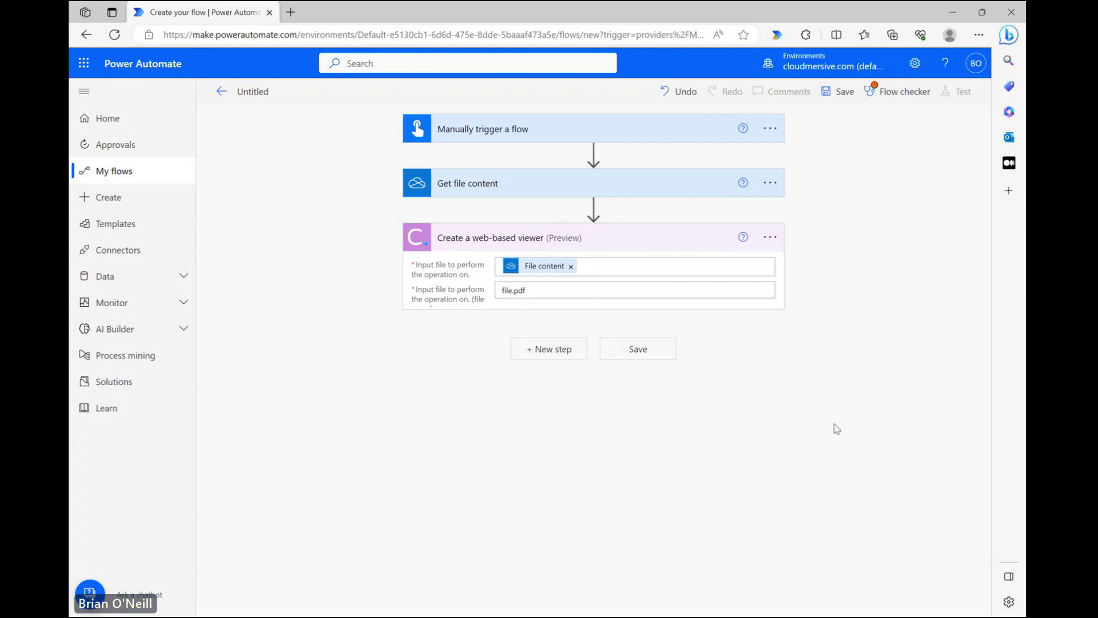
- Add a SharePoint "Create file" action after the web-based viewer action
{"action": "left_click", "coordinate": [549, 349]}
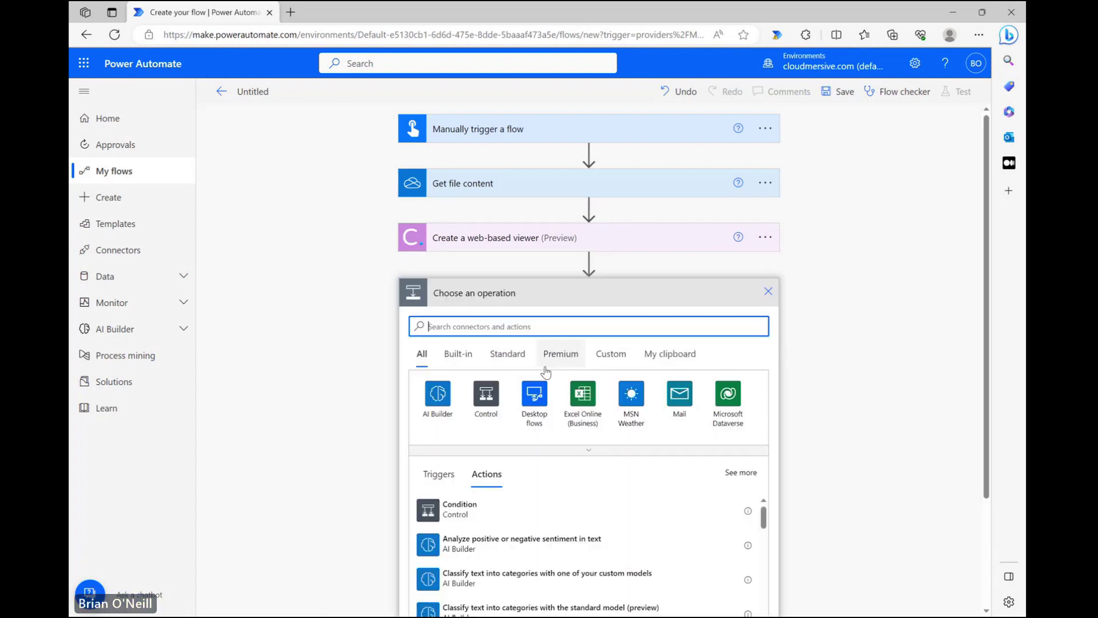
{"action": "type", "text": "create "}
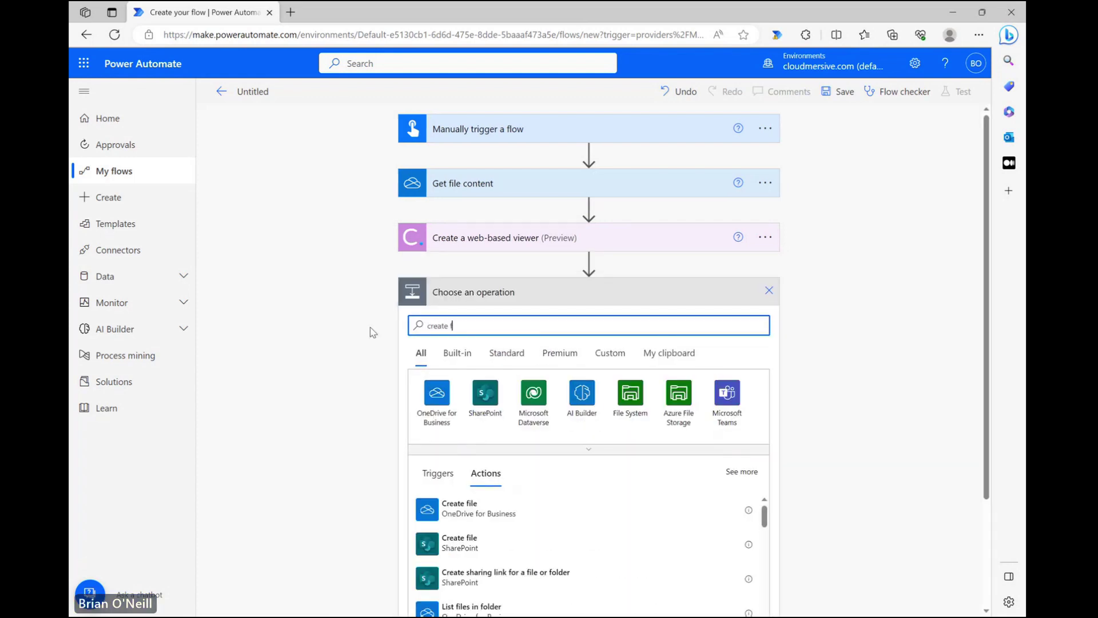
{"action": "type", "text": "file"}
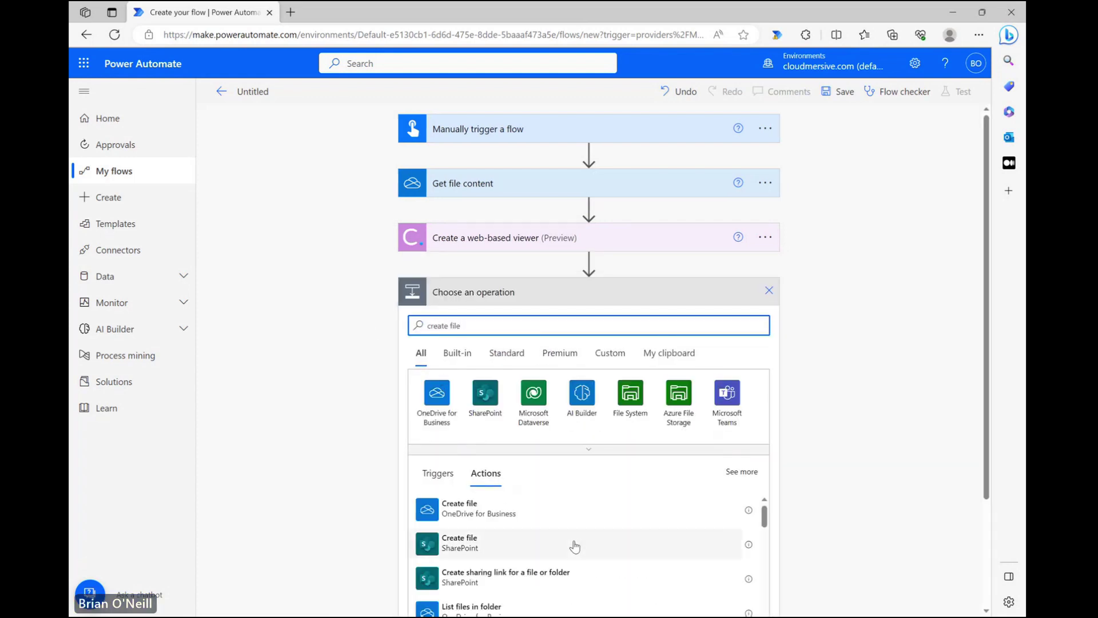
{"action": "left_click", "coordinate": [575, 546]}
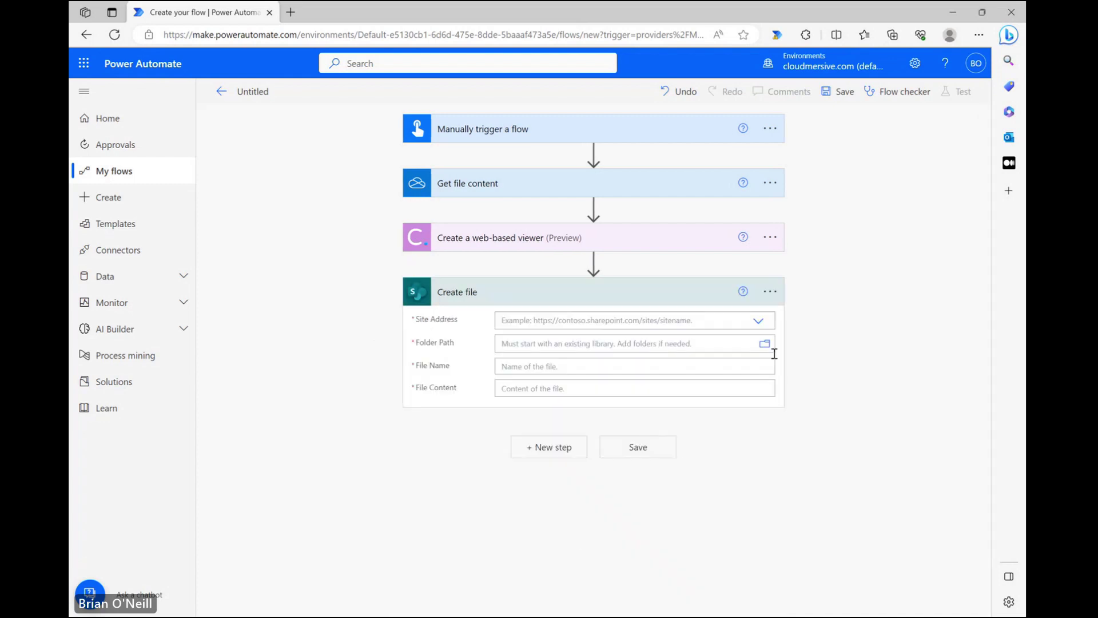
- Set the Create file action's site address to Content Team and its folder path to /Shared Documents/VS Samples
{"action": "left_click", "coordinate": [759, 321]}
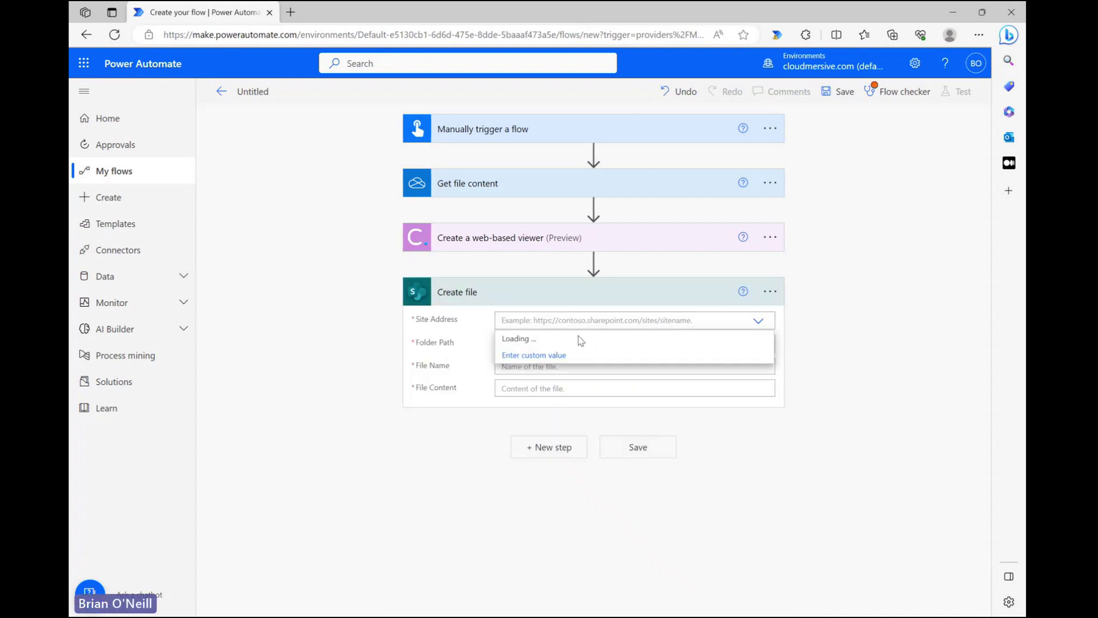
{"action": "left_click", "coordinate": [541, 335]}
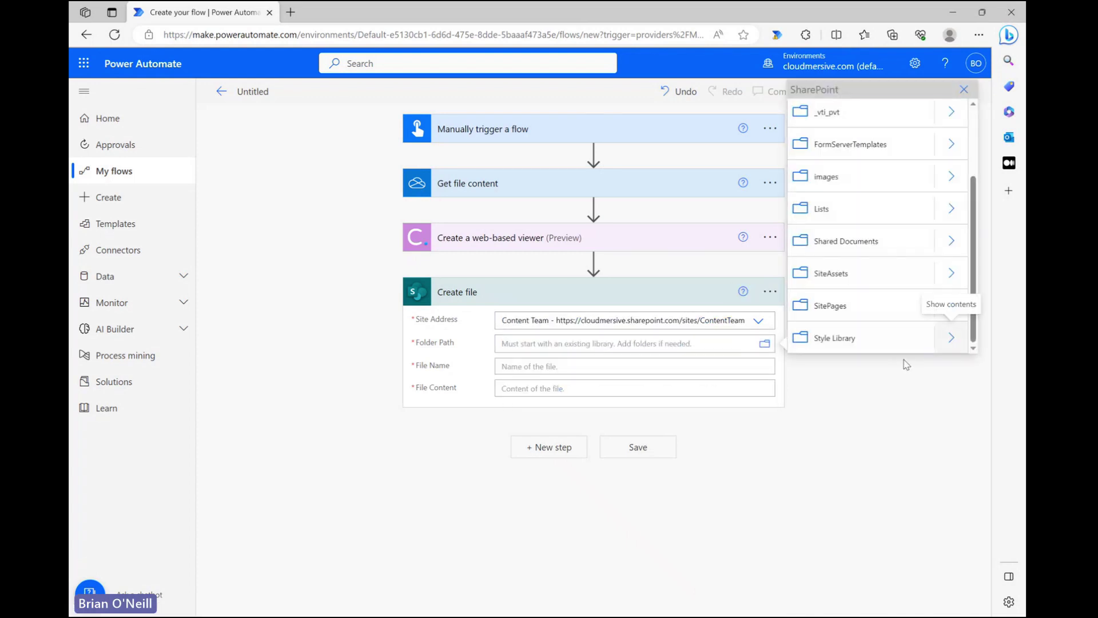
{"action": "left_click", "coordinate": [952, 241]}
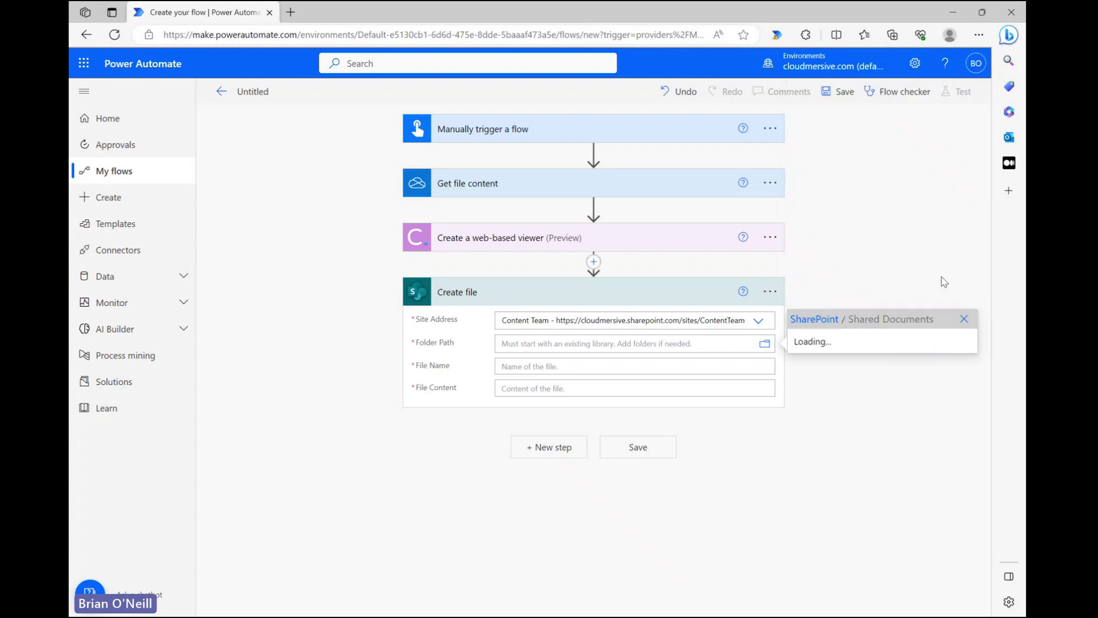
{"action": "scroll", "coordinate": [889, 309], "scroll_direction": "down", "scroll_amount": 10}
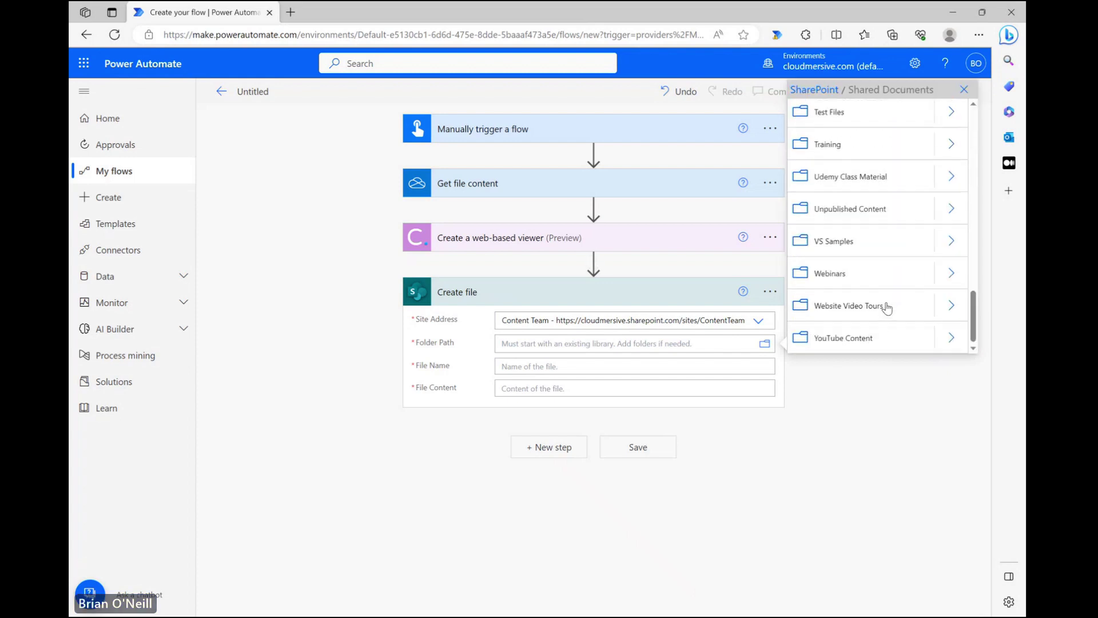
{"action": "left_click", "coordinate": [766, 325]}
- Name the created file file.txt and use the web-based viewer's HtmlEmbed output as its content
{"action": "left_click", "coordinate": [584, 367]}
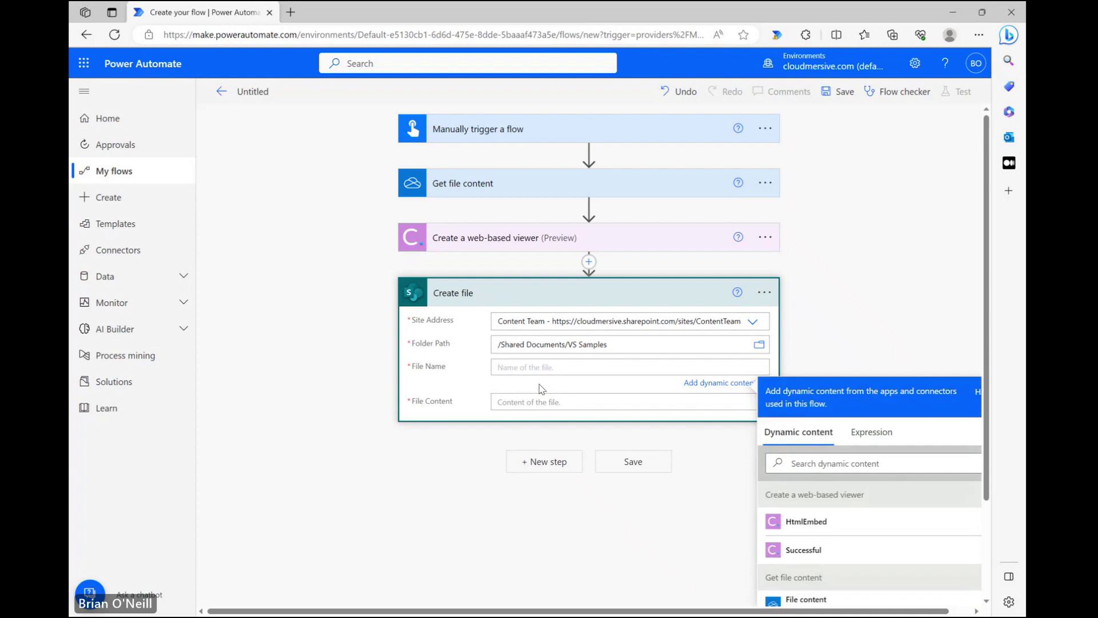
{"action": "type", "text": "file.txt"}
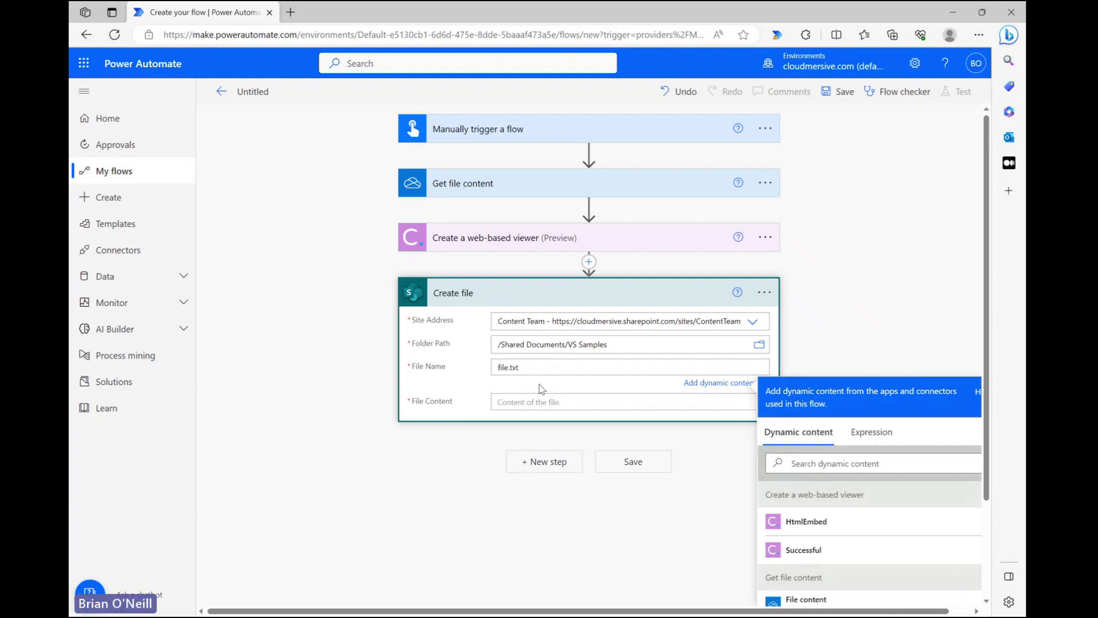
{"action": "left_click", "coordinate": [542, 401]}
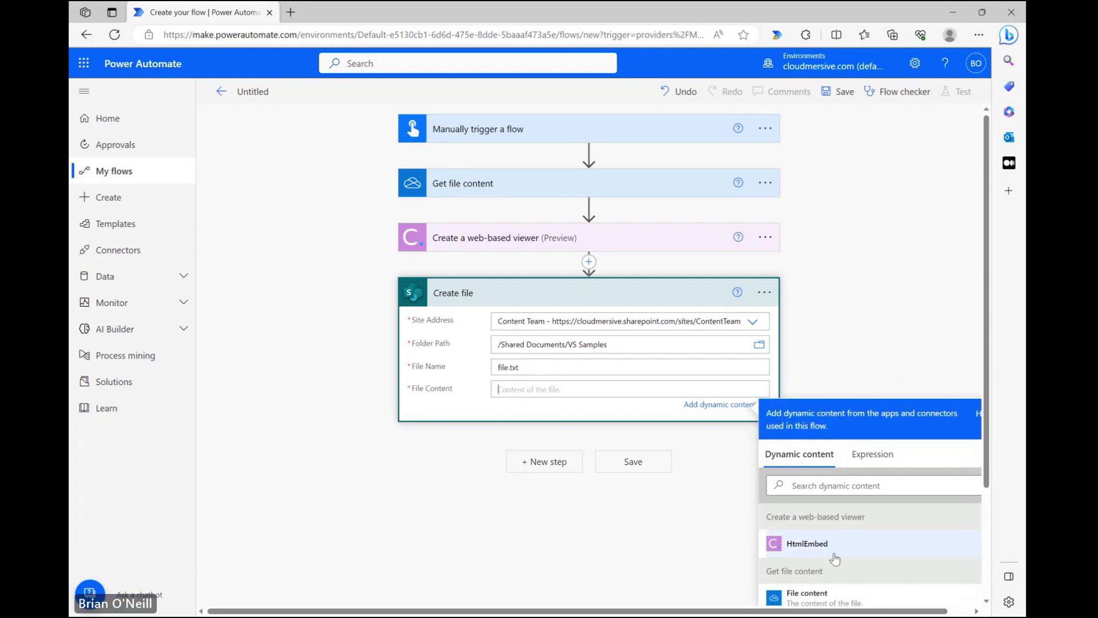
{"action": "left_click", "coordinate": [835, 558]}
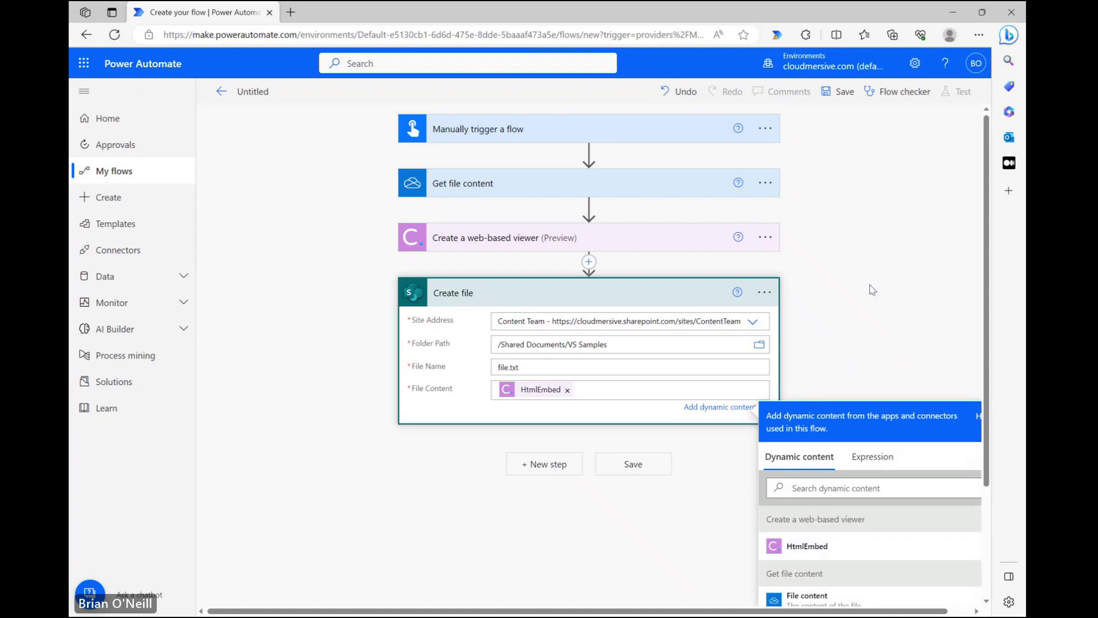
- Save the flow and run it as a manual test
{"action": "left_click", "coordinate": [632, 462]}
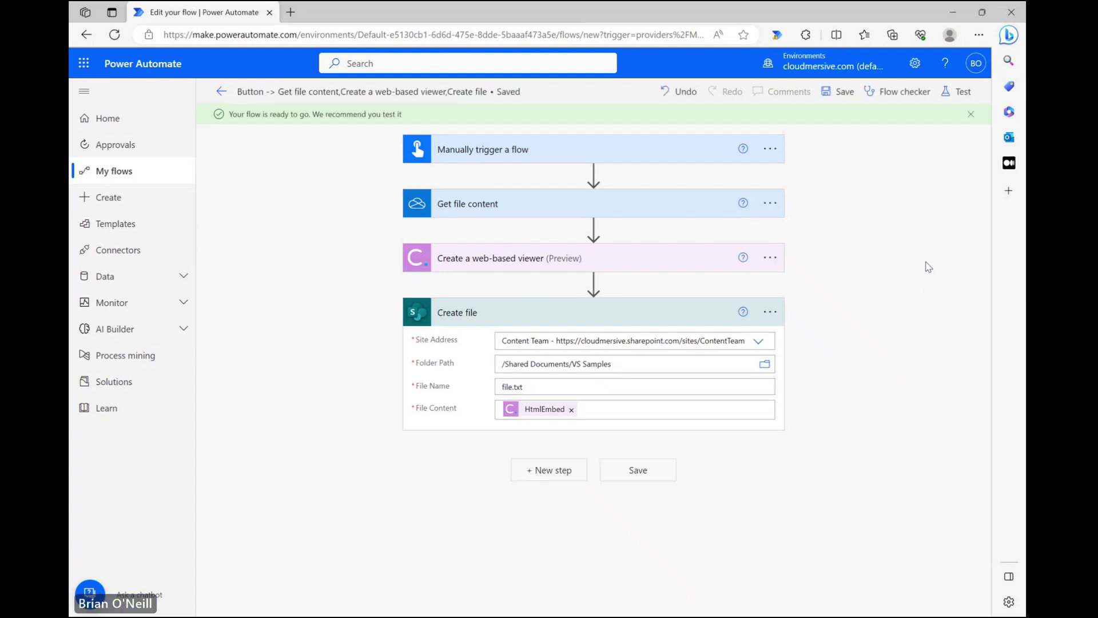
{"action": "left_click", "coordinate": [967, 96]}
{"action": "left_click", "coordinate": [808, 124]}
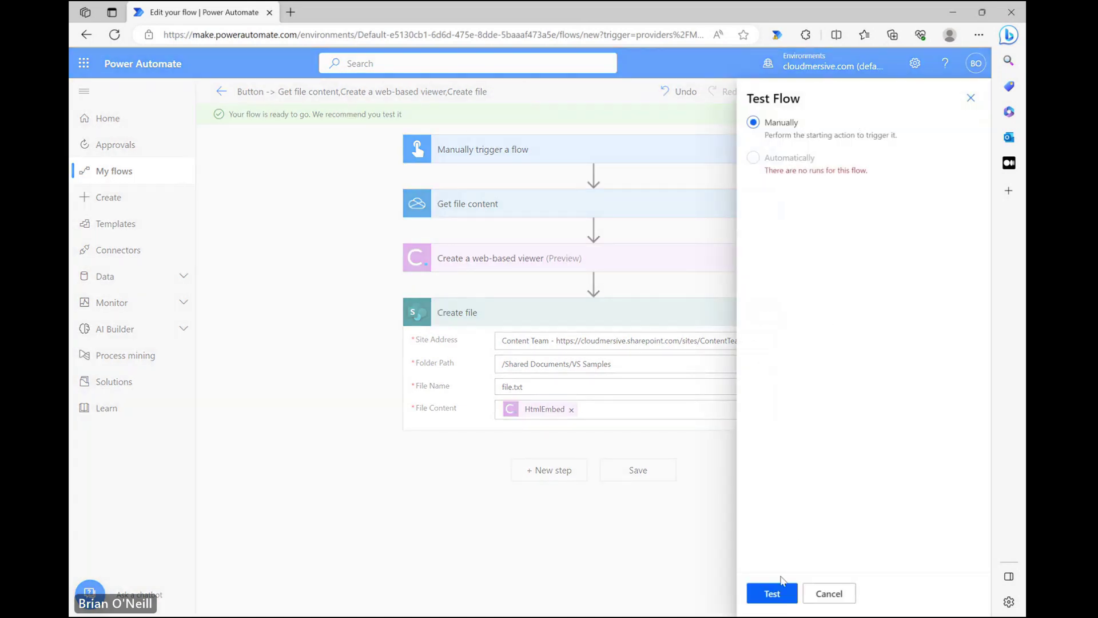
{"action": "left_click", "coordinate": [774, 594]}
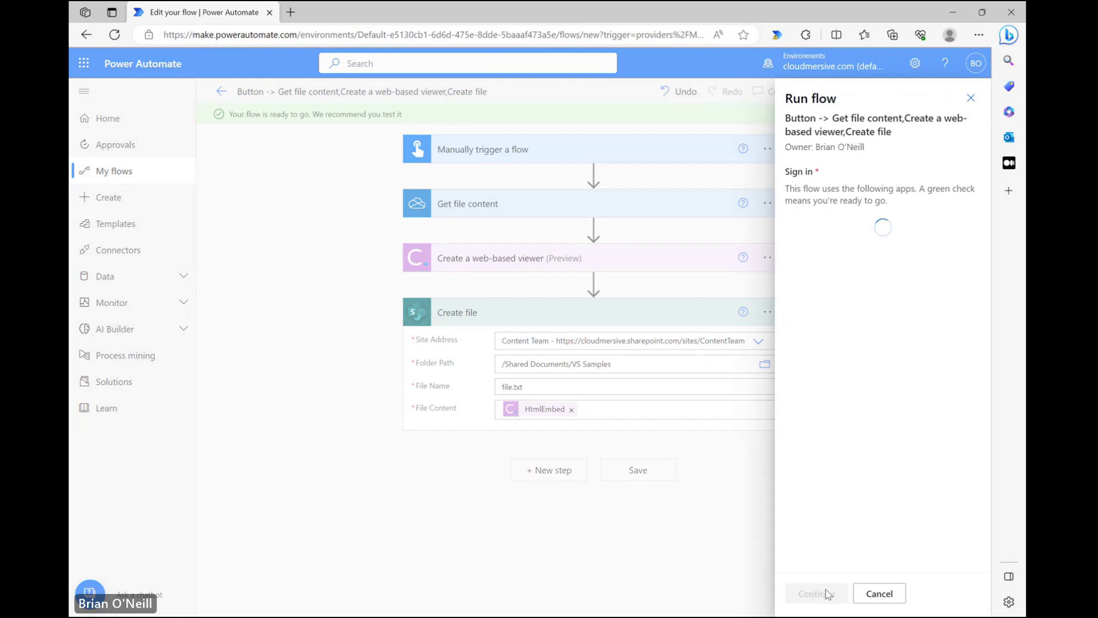
{"action": "left_click", "coordinate": [827, 595]}
{"action": "left_click", "coordinate": [826, 596]}
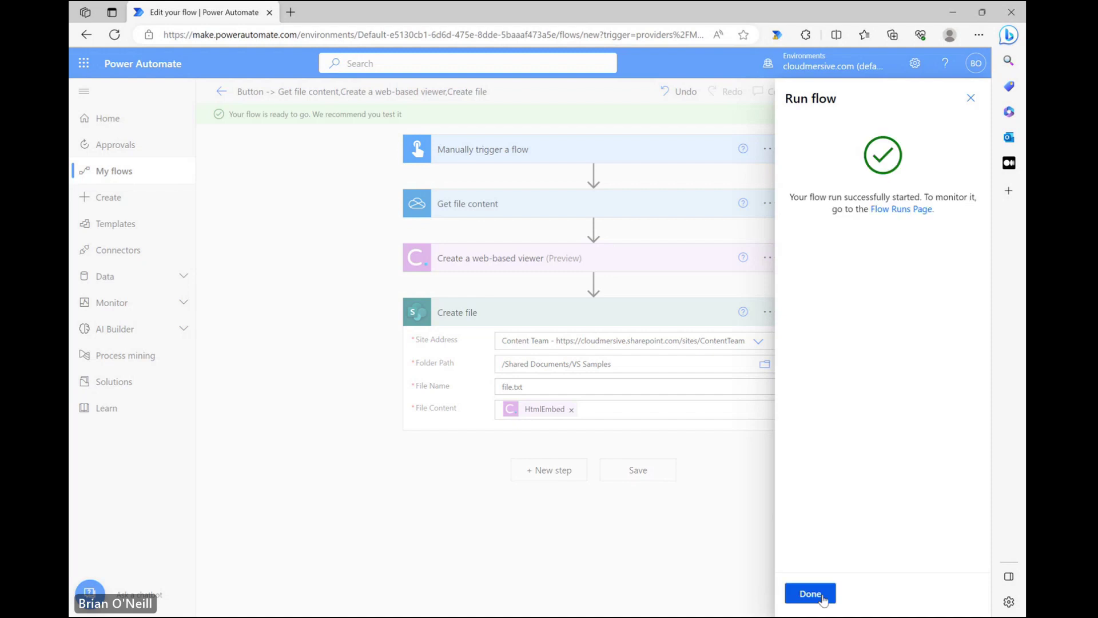
{"action": "left_click", "coordinate": [824, 597]}
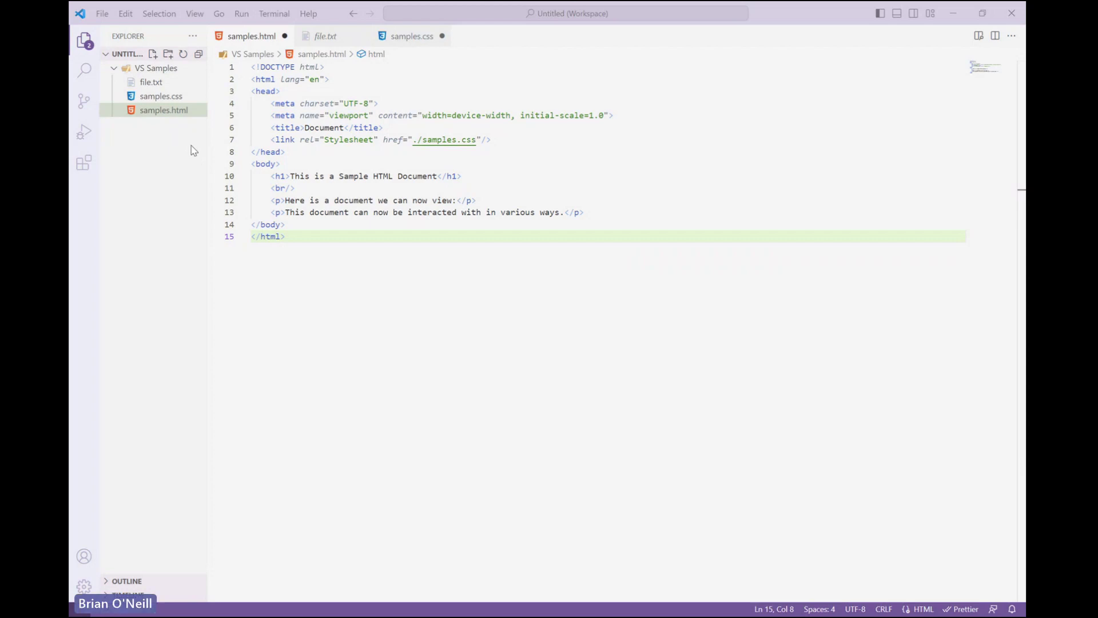
- Switch to Visual Studio Code and copy the whole iframe line from file.txt
{"action": "left_click", "coordinate": [152, 83]}
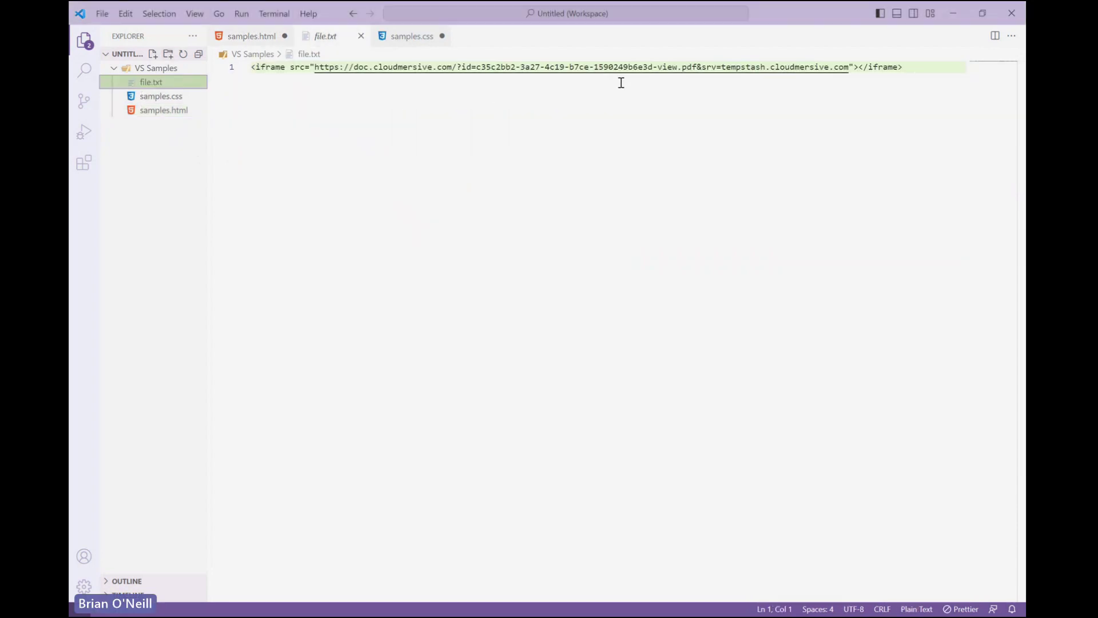
{"action": "left_click_drag", "start_coordinate": [912, 67], "coordinate": [252, 67]}
{"action": "right_click", "coordinate": [293, 67]}
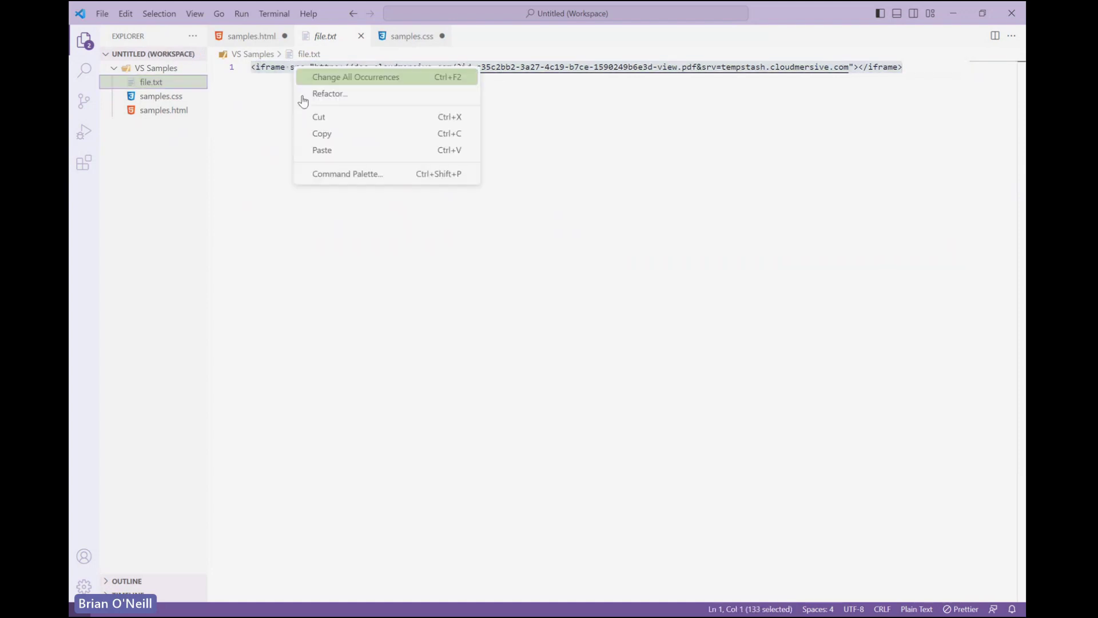
{"action": "left_click", "coordinate": [332, 138]}
- Paste the copied iframe into samples.html on a new line below the "Here is a document we can now view:" paragraph
{"action": "left_click", "coordinate": [164, 111]}
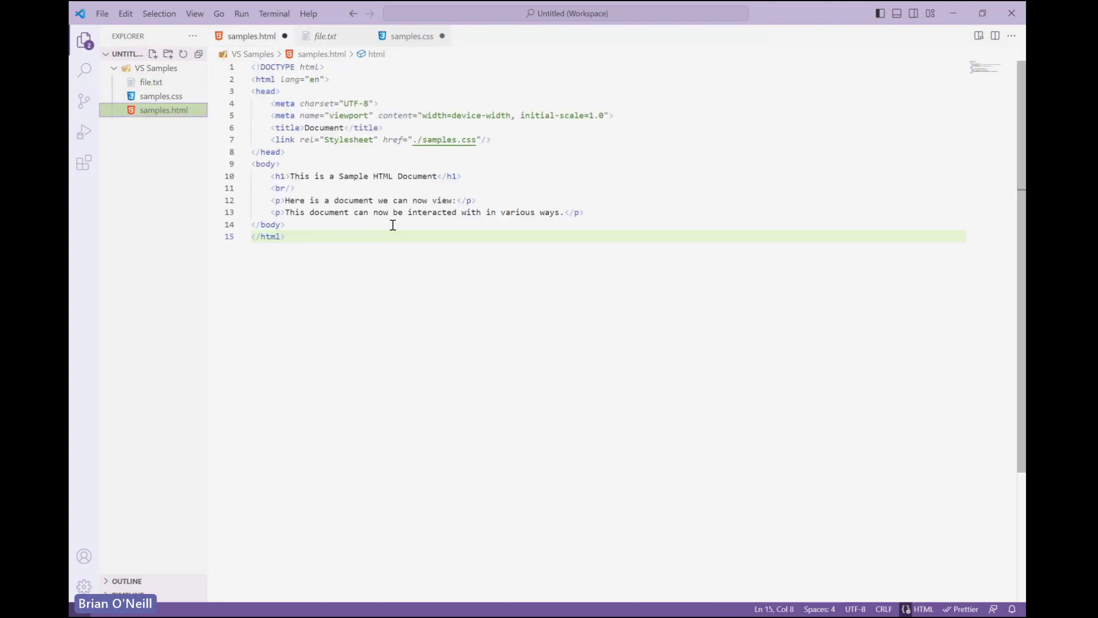
{"action": "left_click", "coordinate": [568, 201]}
{"action": "key", "text": "Return"}
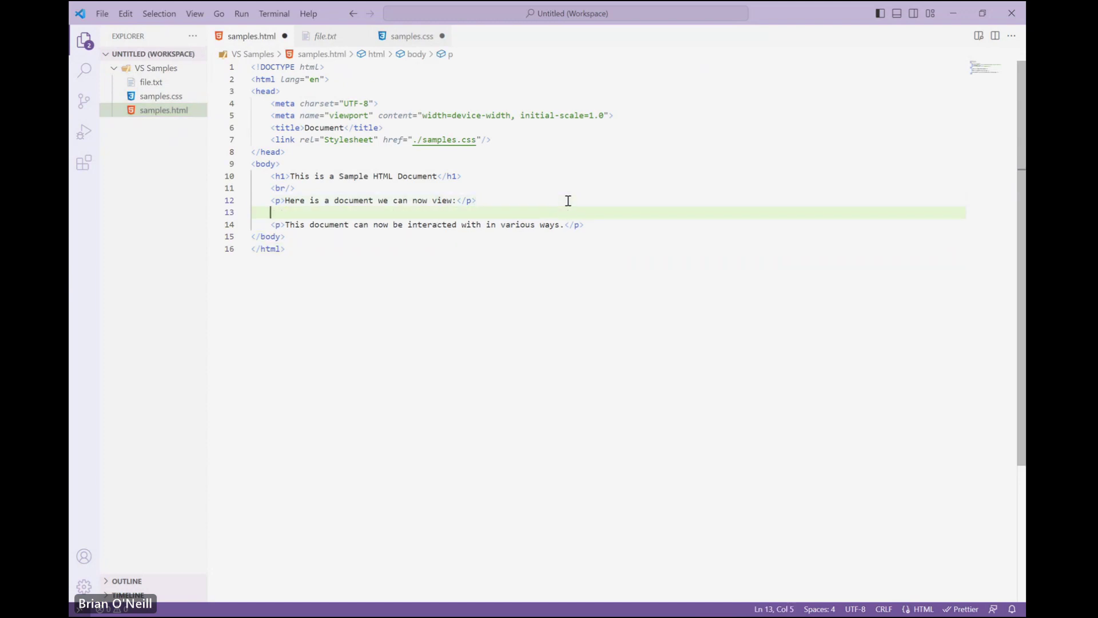
{"action": "key", "text": "ctrl+v"}
{"action": "left_click", "coordinate": [538, 291]}
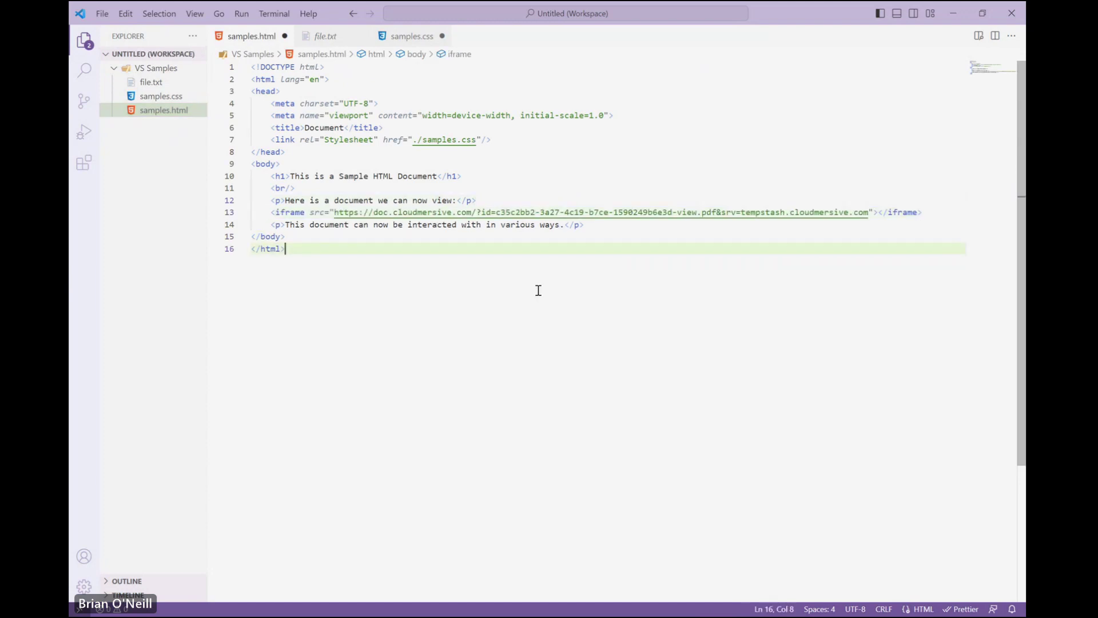
- Show a preview of samples.html beside the code and widen the preview until the embedded viewer's full width fits
{"action": "right_click", "coordinate": [477, 245]}
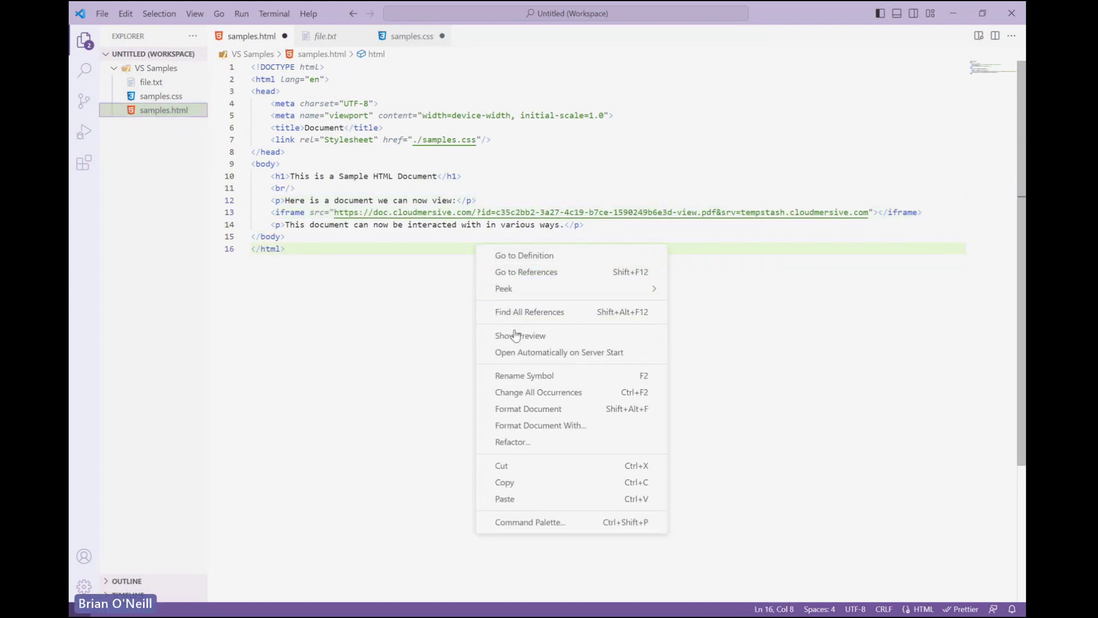
{"action": "left_click", "coordinate": [485, 335]}
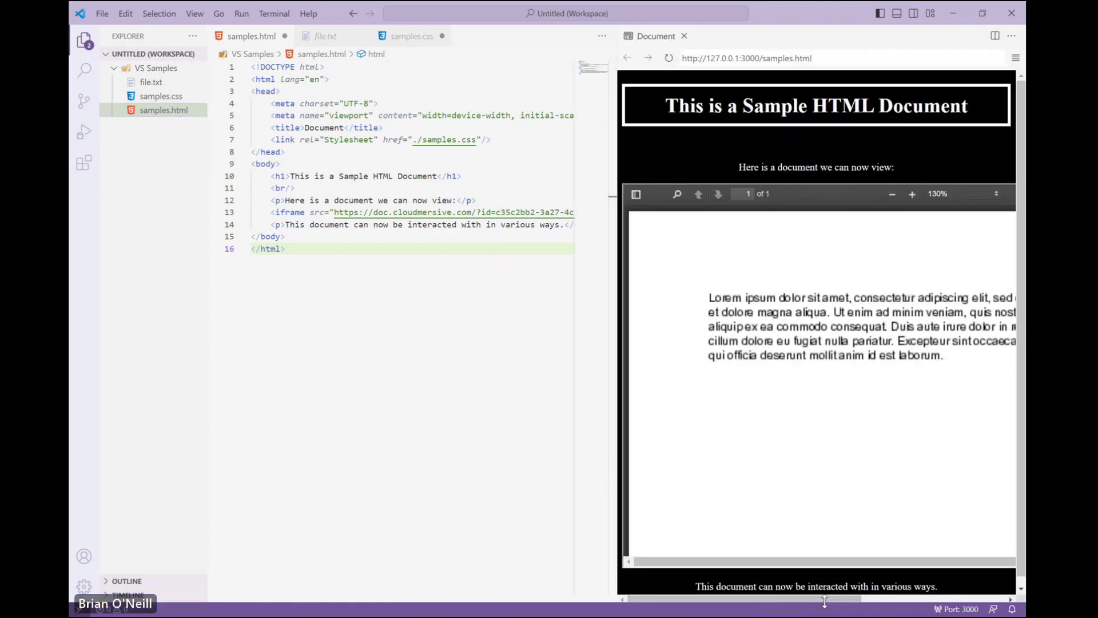
{"action": "left_click_drag", "start_coordinate": [826, 598], "coordinate": [909, 598]}
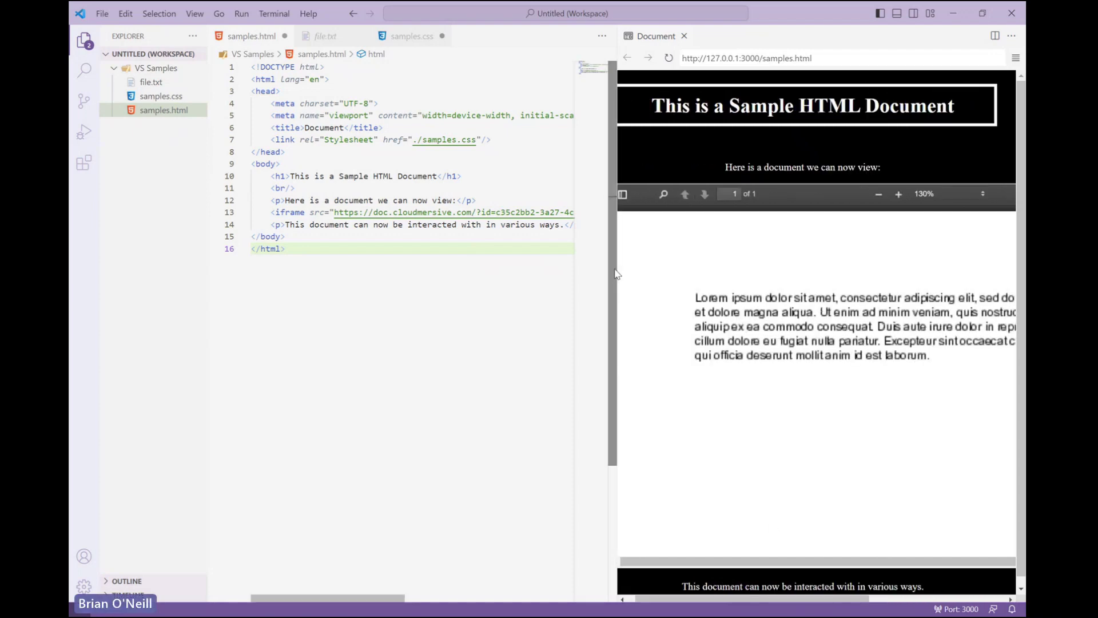
{"action": "left_click_drag", "start_coordinate": [616, 275], "coordinate": [355, 269]}
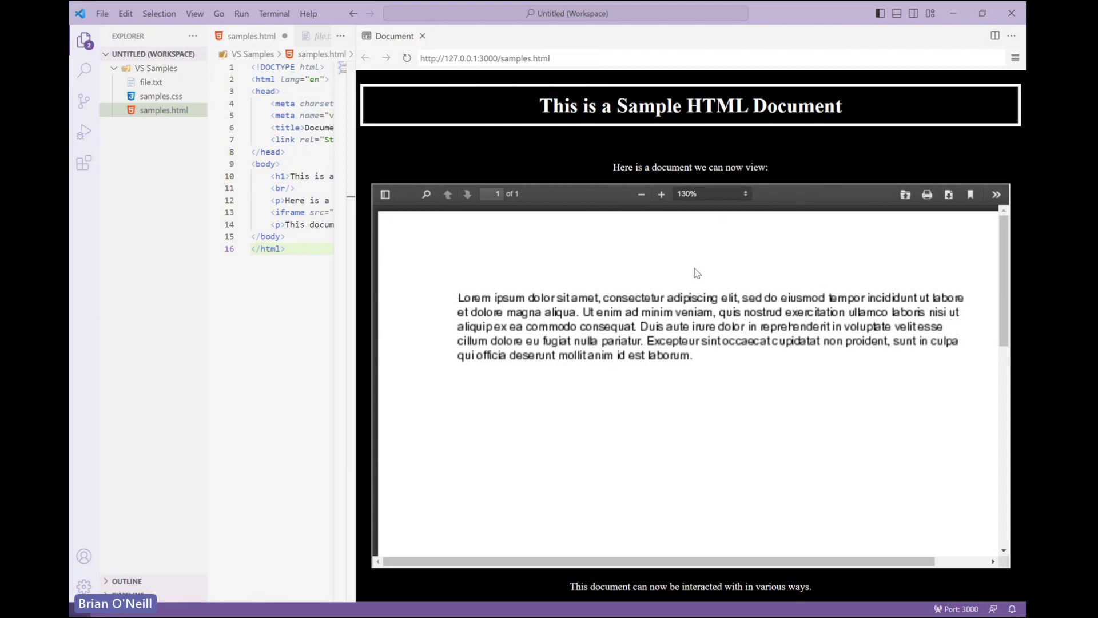
- Zoom the embedded PDF viewer out to 100% and look through the document's page from top to bottom
{"action": "scroll", "coordinate": [697, 269], "scroll_direction": "down", "scroll_amount": 2}
{"action": "scroll", "coordinate": [743, 368], "scroll_direction": "down", "scroll_amount": 3}
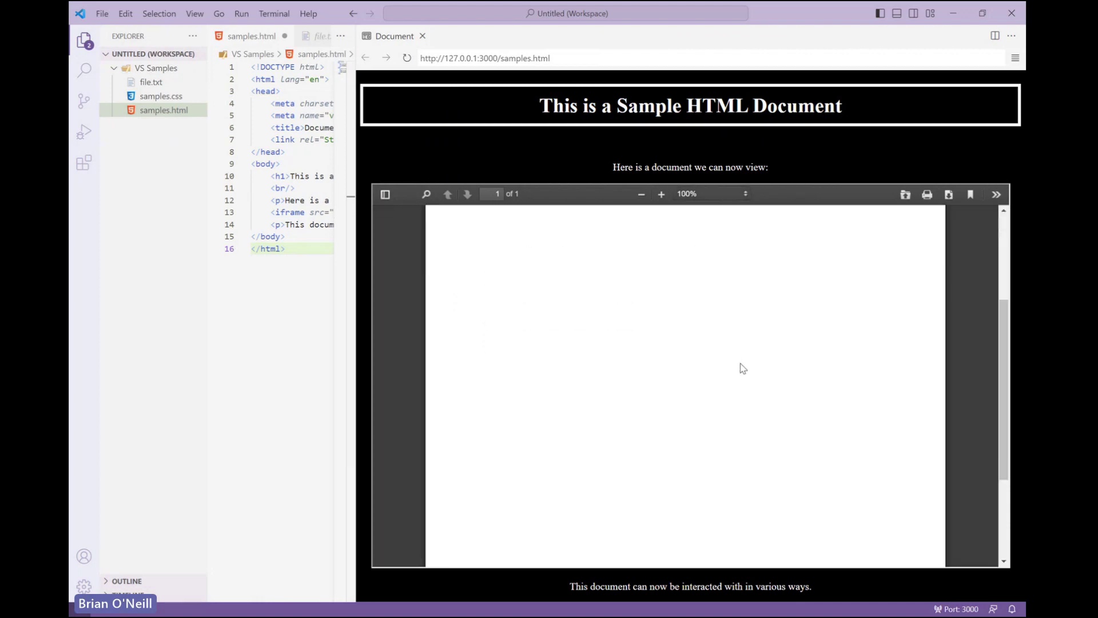
{"action": "scroll", "coordinate": [743, 368], "scroll_direction": "up", "scroll_amount": 3}
{"action": "scroll", "coordinate": [756, 373], "scroll_direction": "down", "scroll_amount": 3}
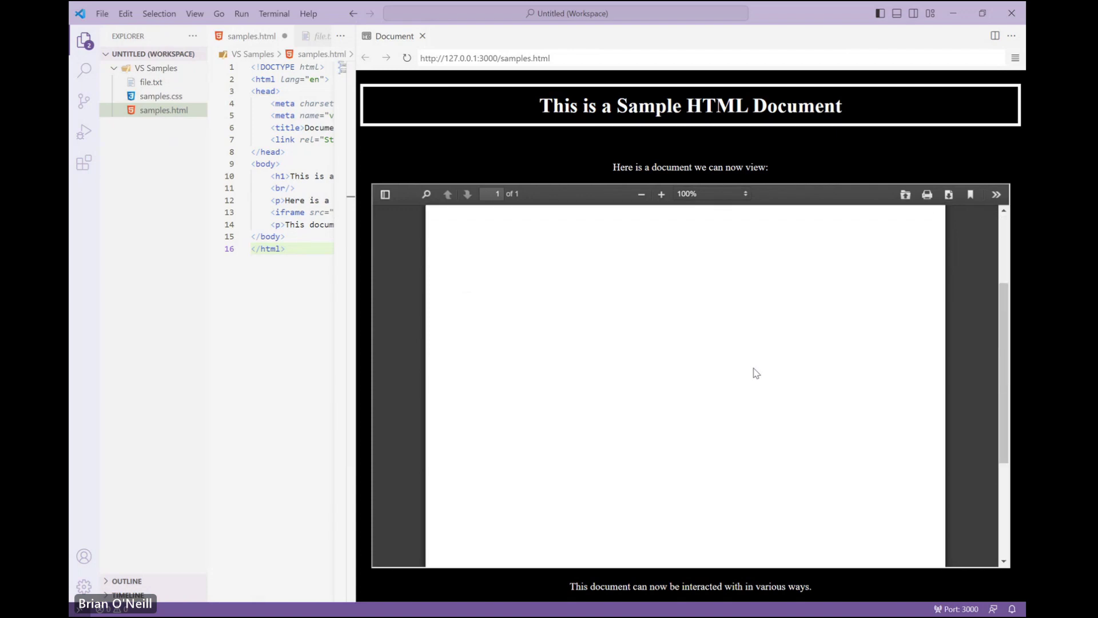
{"action": "scroll", "coordinate": [756, 373], "scroll_direction": "up", "scroll_amount": 3}
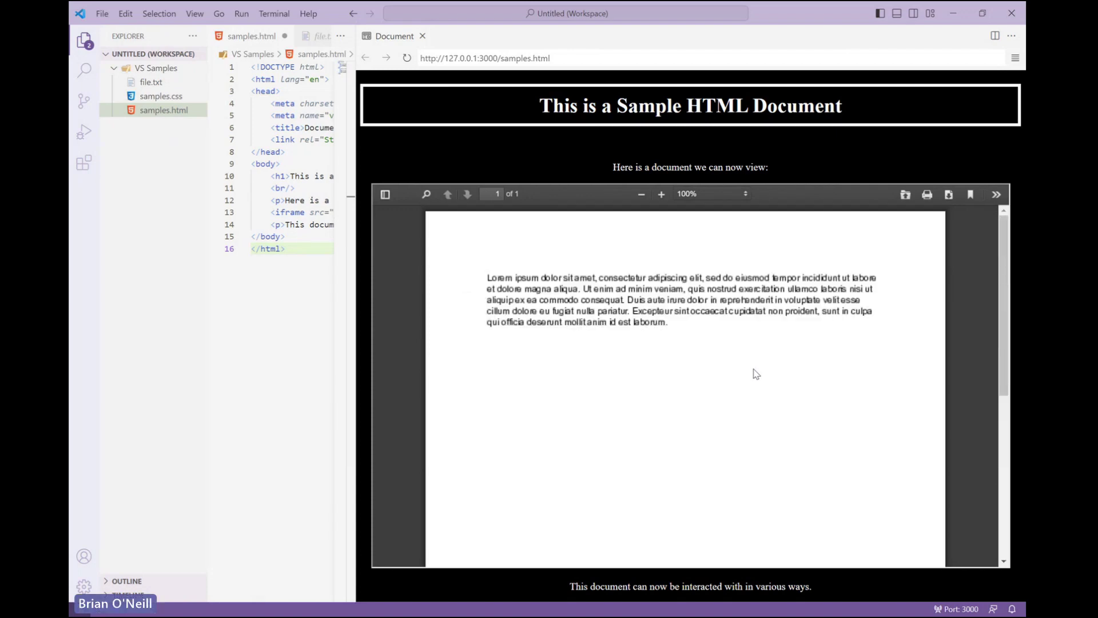